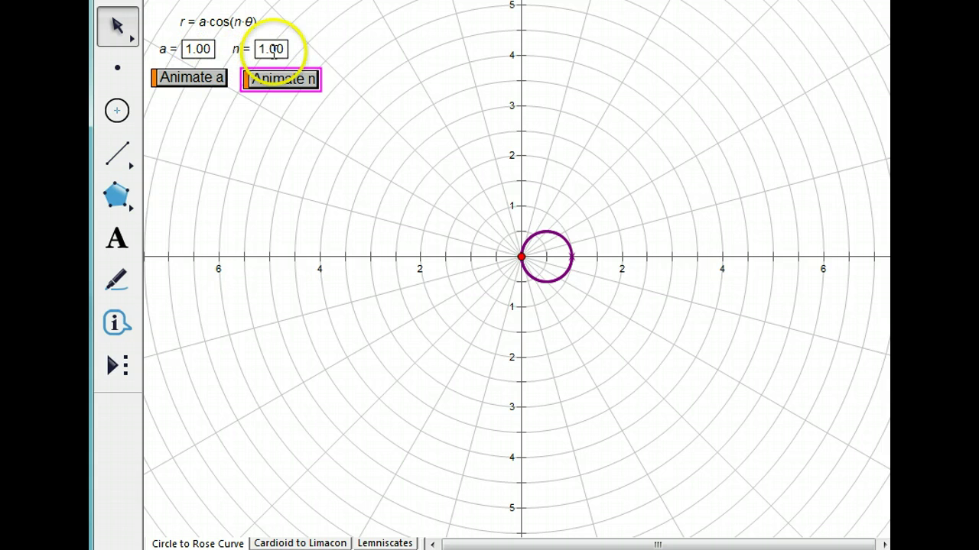
Animate a and stop it at 3.14, enlarging the circle through the pole.
left_click(187, 80)
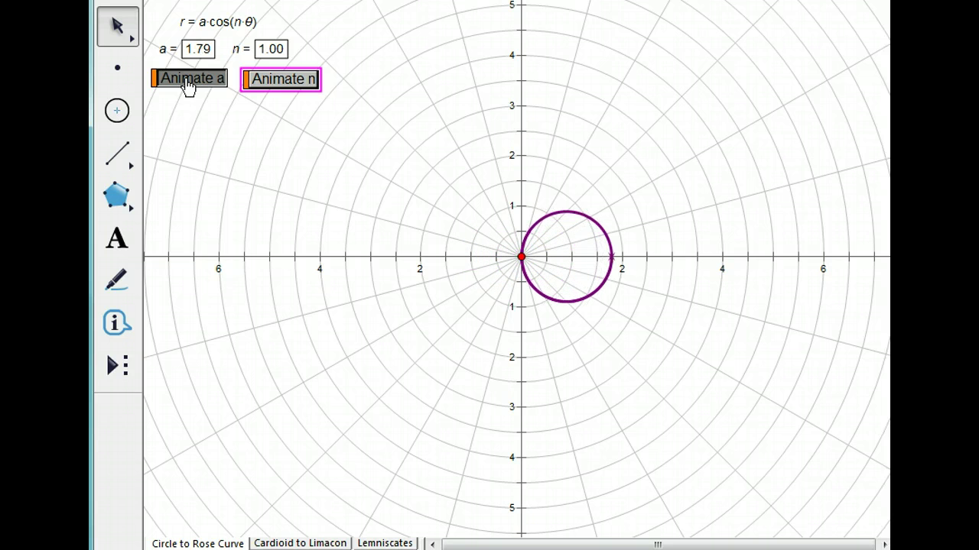
left_click(184, 81)
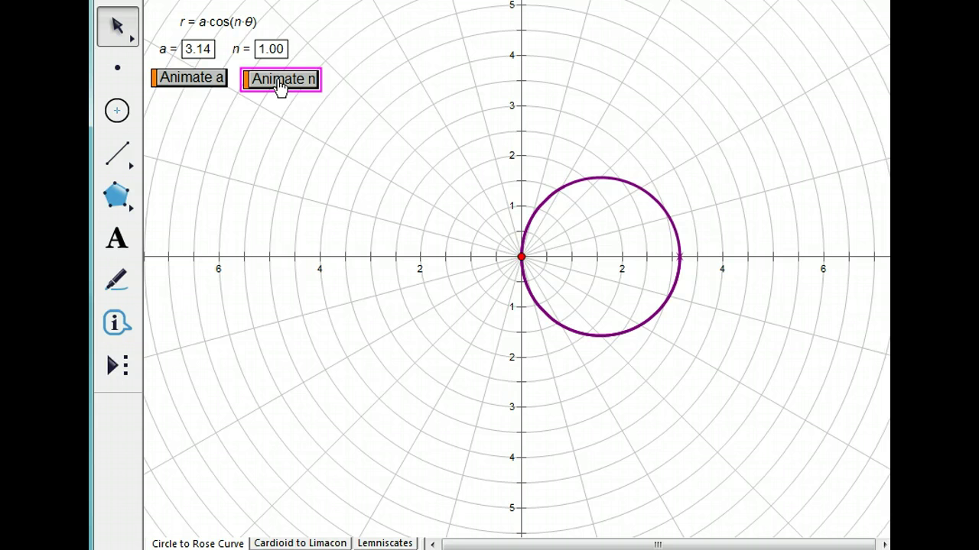
Set n to 2 to draw a four-petal rose.
left_click(285, 48)
double_click(285, 48)
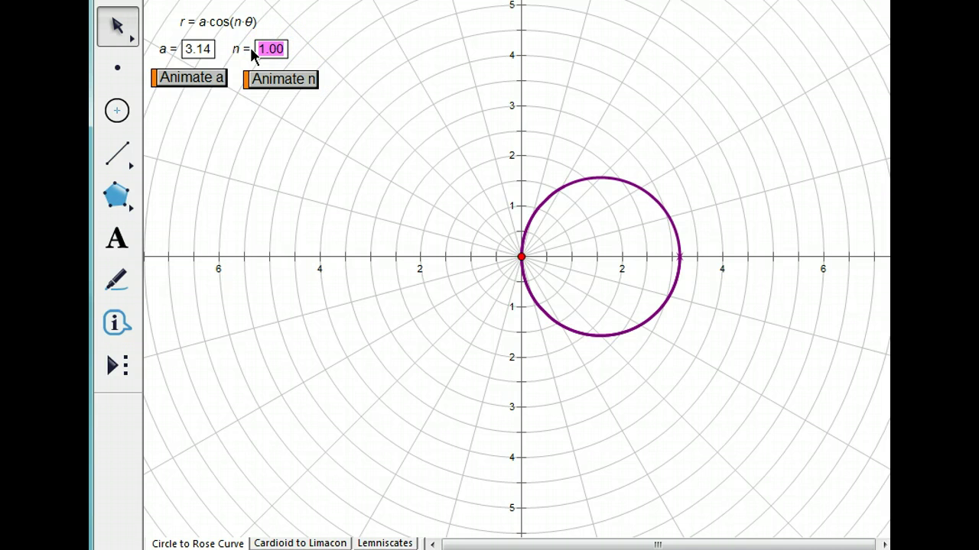
type("2")
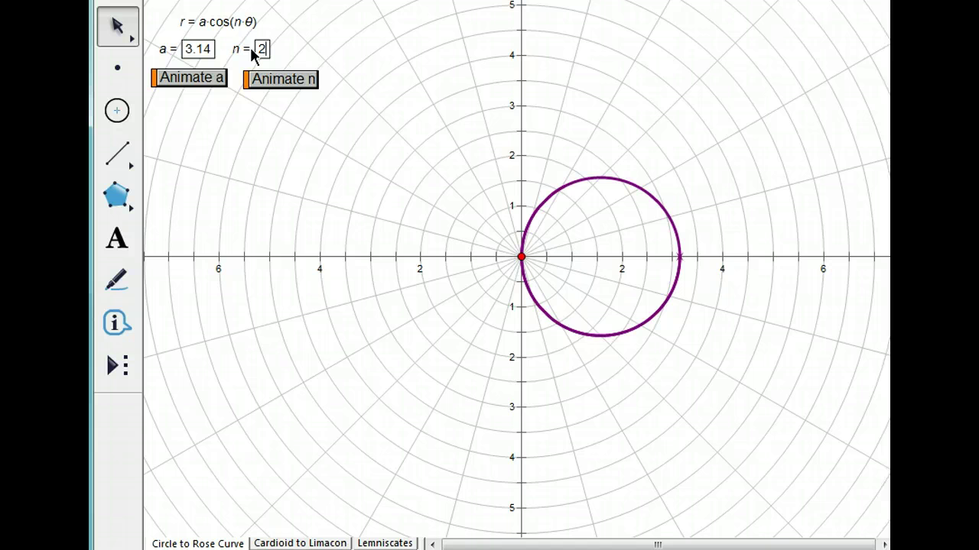
key("Return")
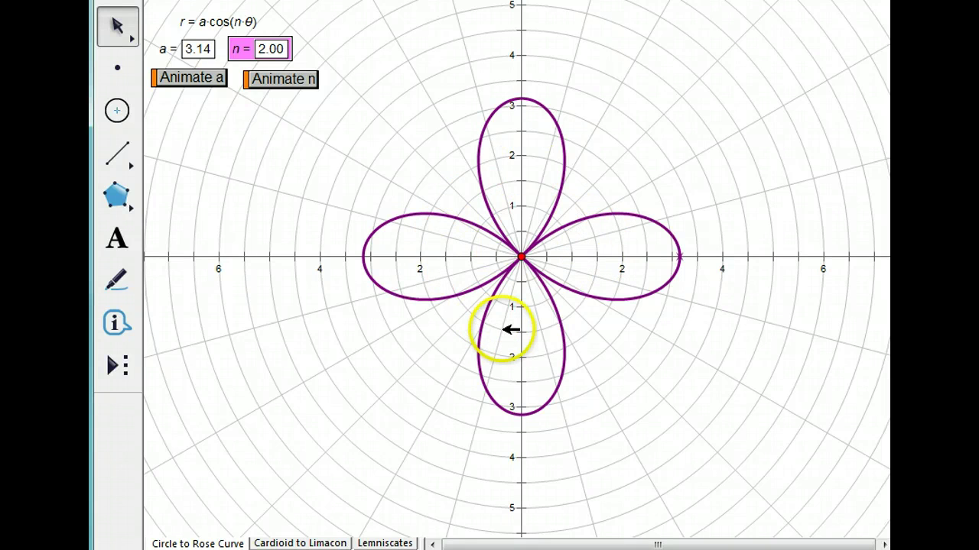
Set n to 3 for a three-petal rose and start n animating.
double_click(284, 49)
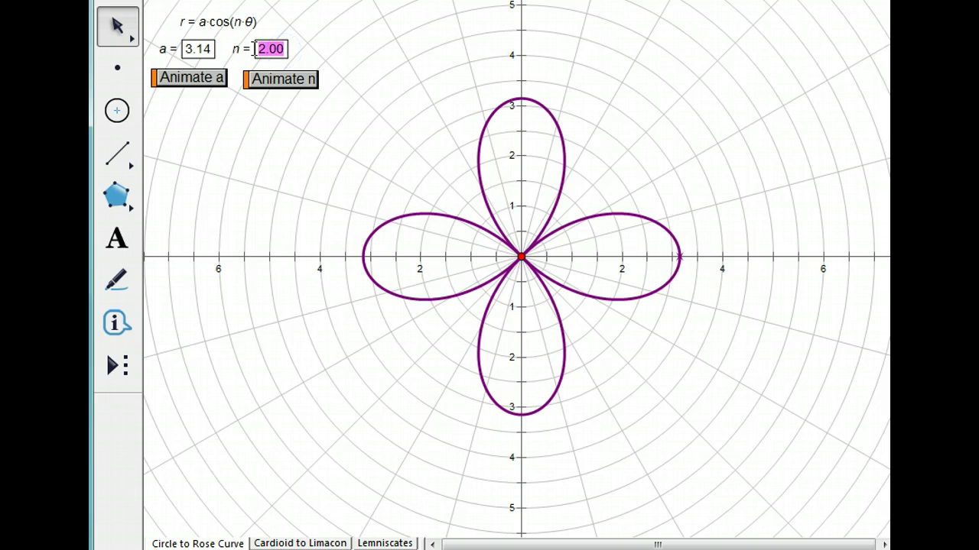
type("3")
key("Return")
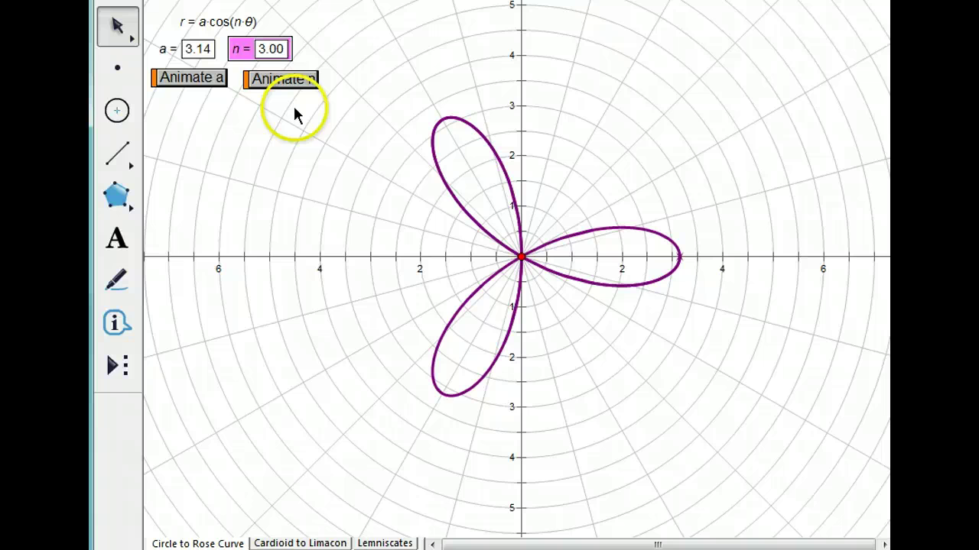
left_click(279, 82)
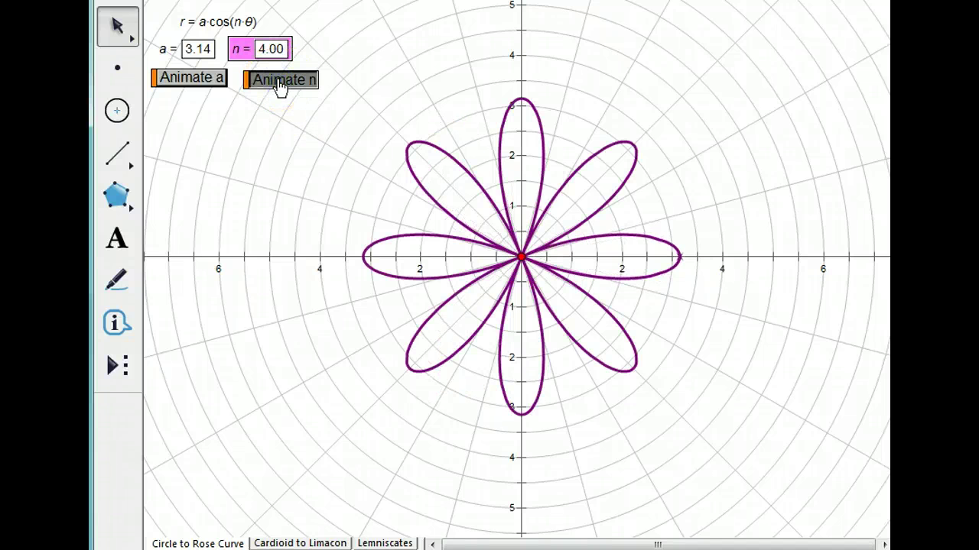
Step the n animation through 4.00 and 5.00, ending at a twelve-petal rose with n = 6.00.
left_click(262, 142)
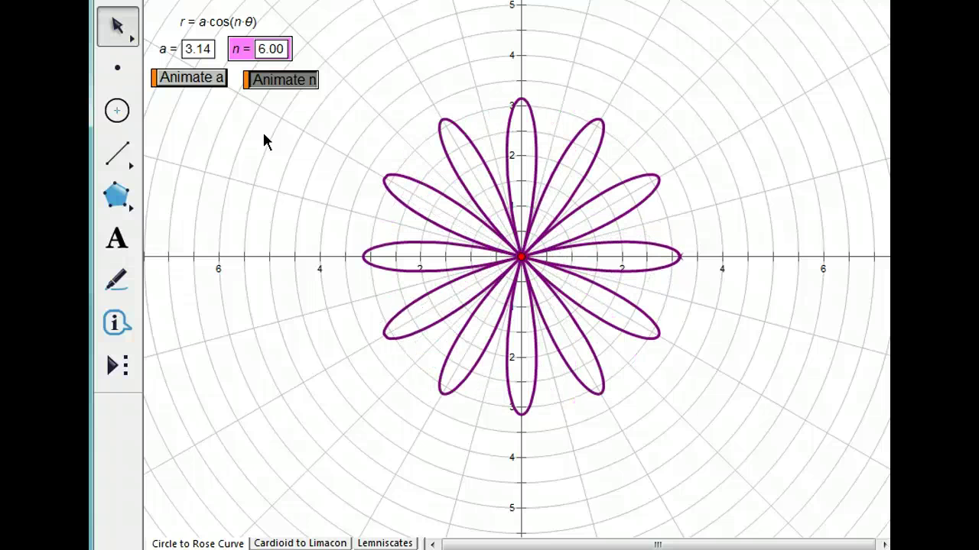
left_click(276, 87)
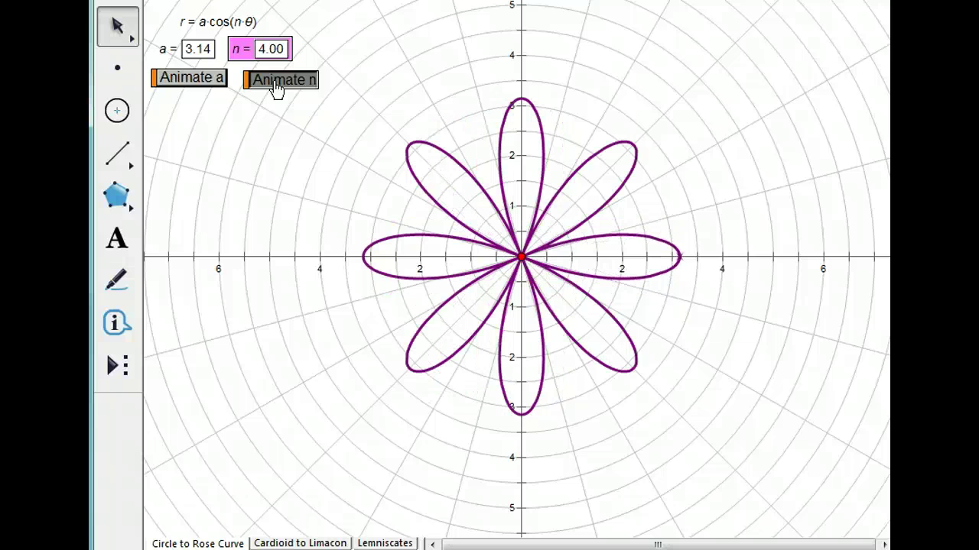
left_click(276, 87)
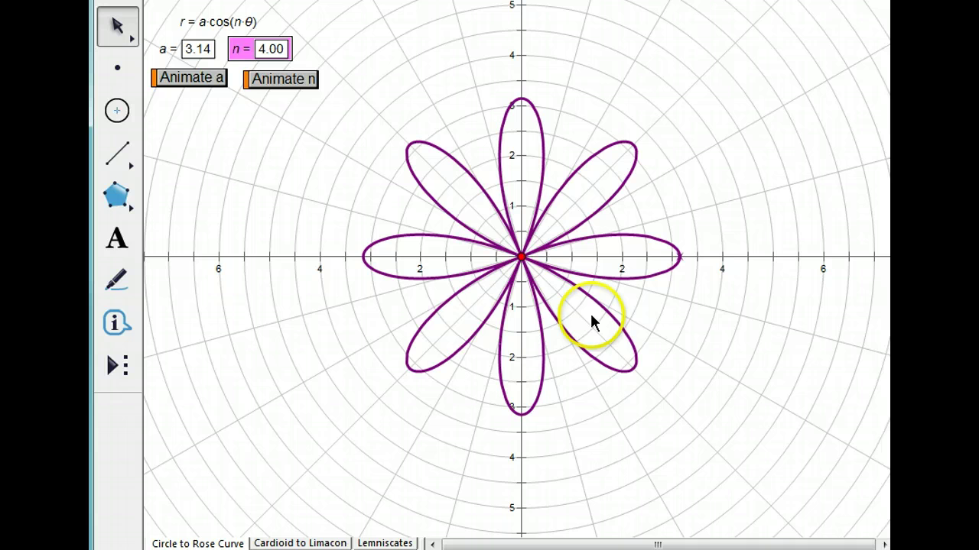
left_click(294, 88)
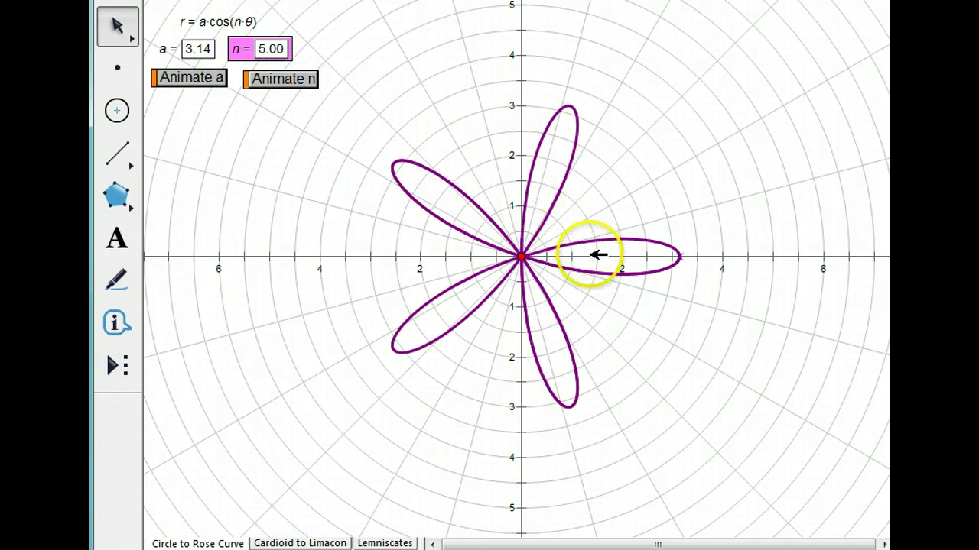
left_click(585, 255)
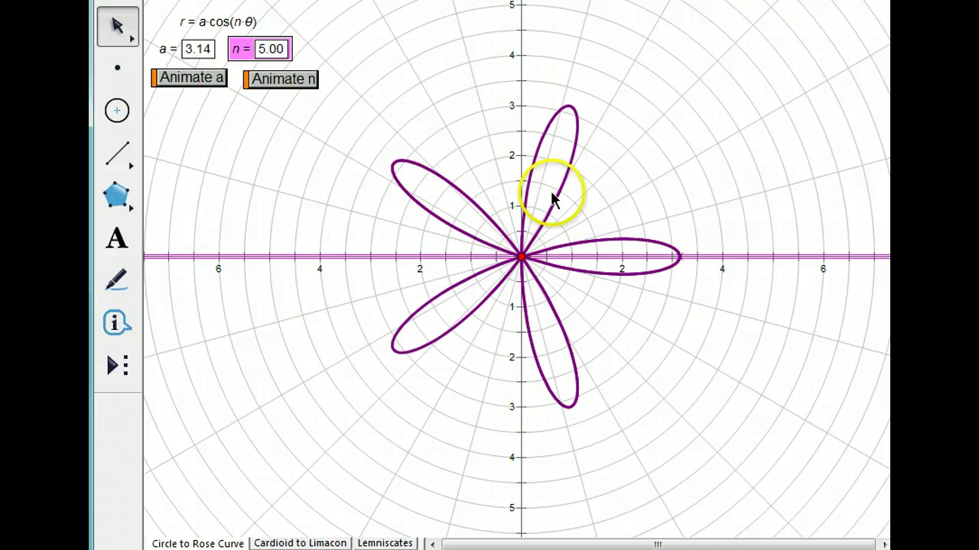
left_click(288, 79)
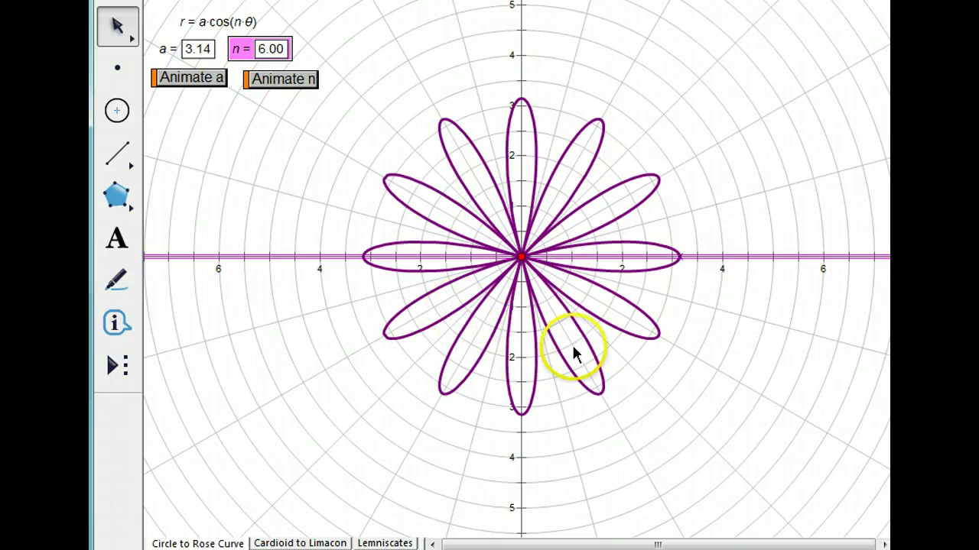
left_click(311, 157)
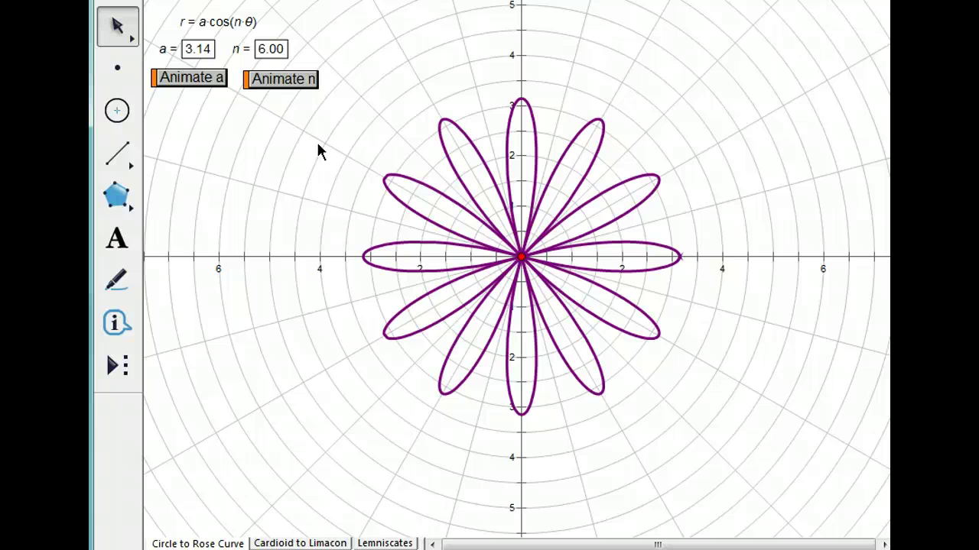
Replace cos with sin in the equation, then animate n down to 1.00 for a circle above the pole.
left_click(223, 21)
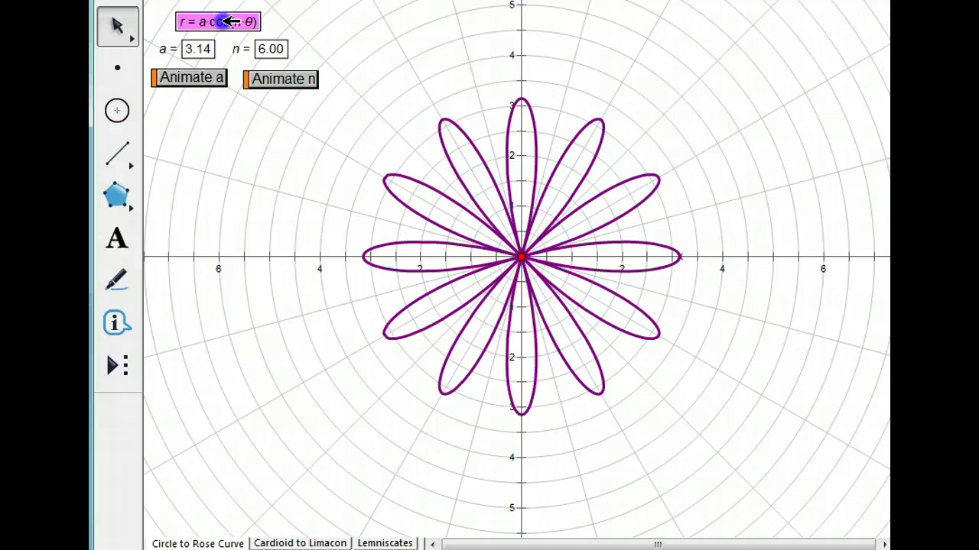
double_click(223, 22)
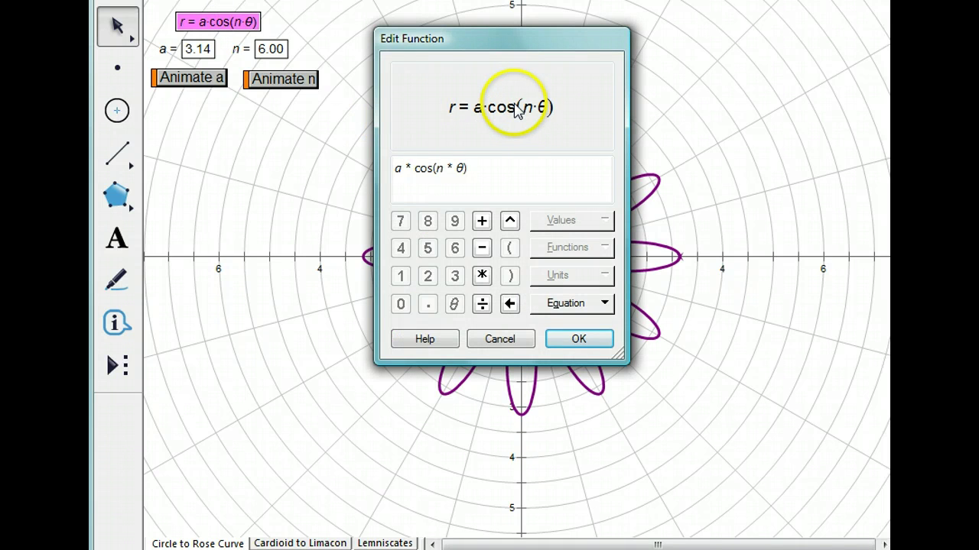
double_click(435, 168)
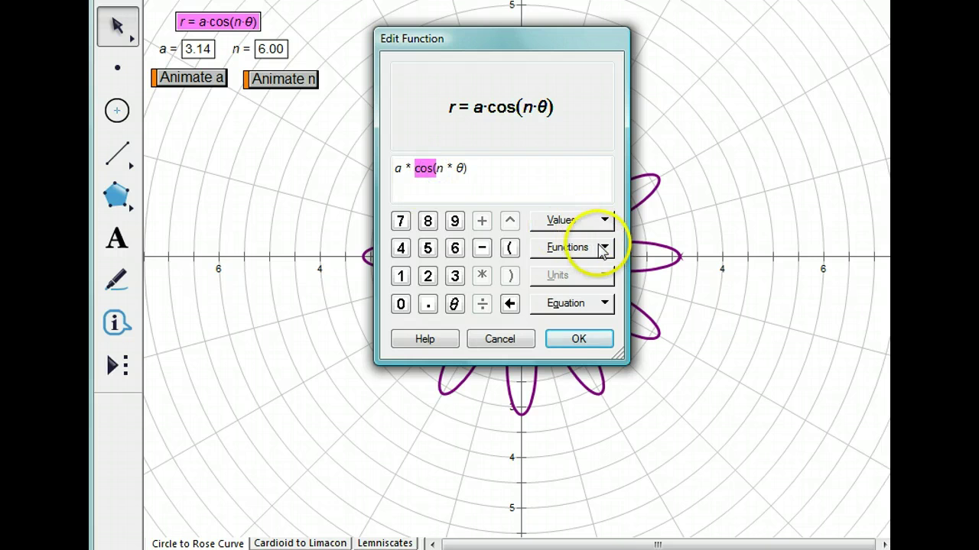
left_click(603, 248)
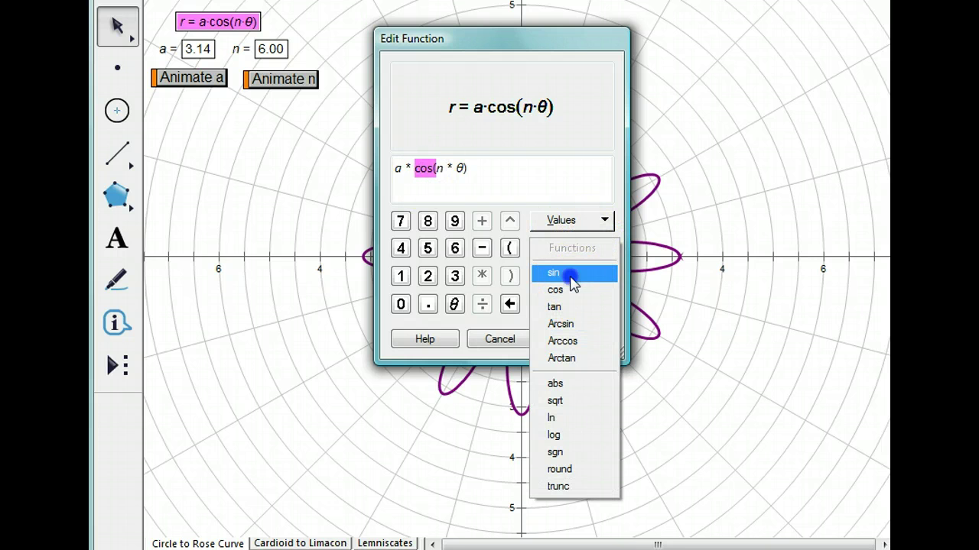
left_click(572, 273)
left_click(573, 338)
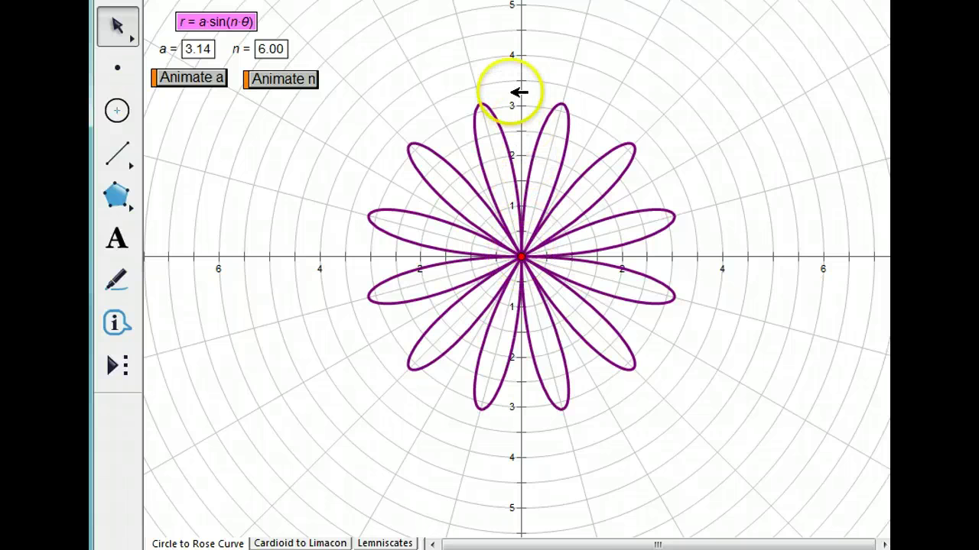
left_click(297, 84)
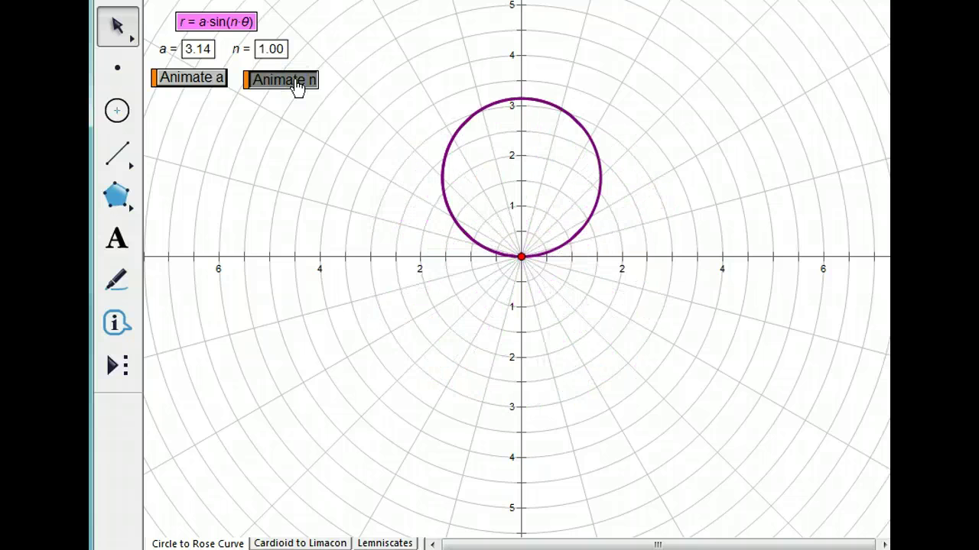
left_click(296, 86)
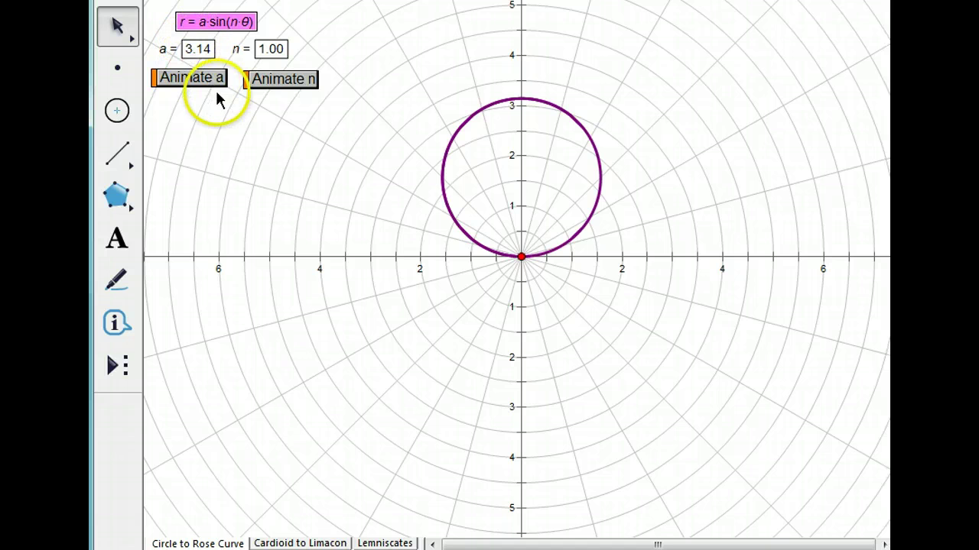
On the Cardioid to Limacon sheet, animate a and stop it at −4.83 with b = 1.00.
left_click(276, 543)
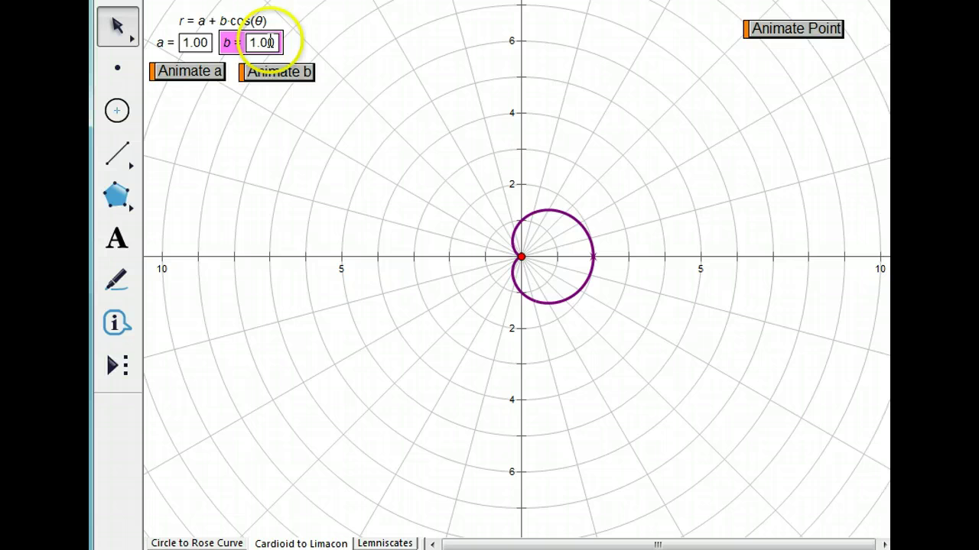
left_click(196, 76)
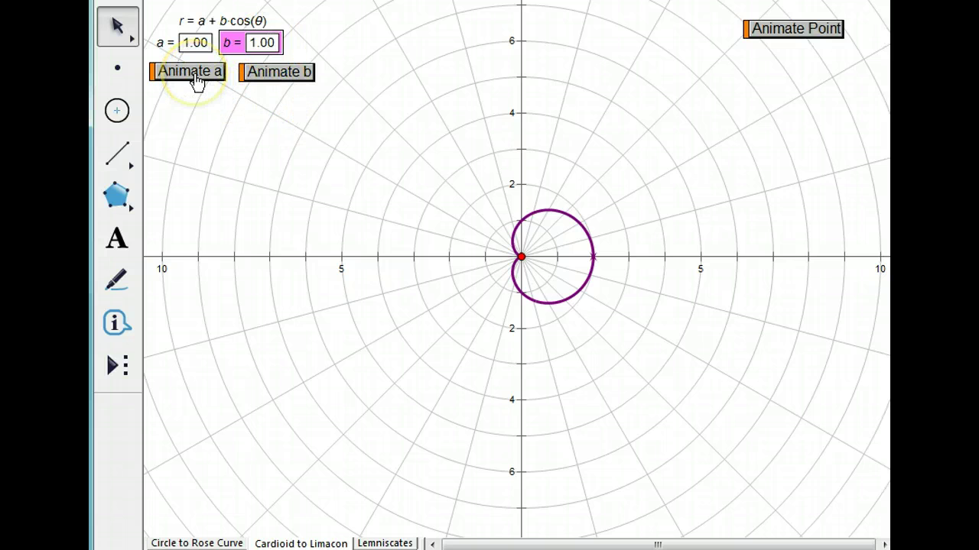
left_click(196, 77)
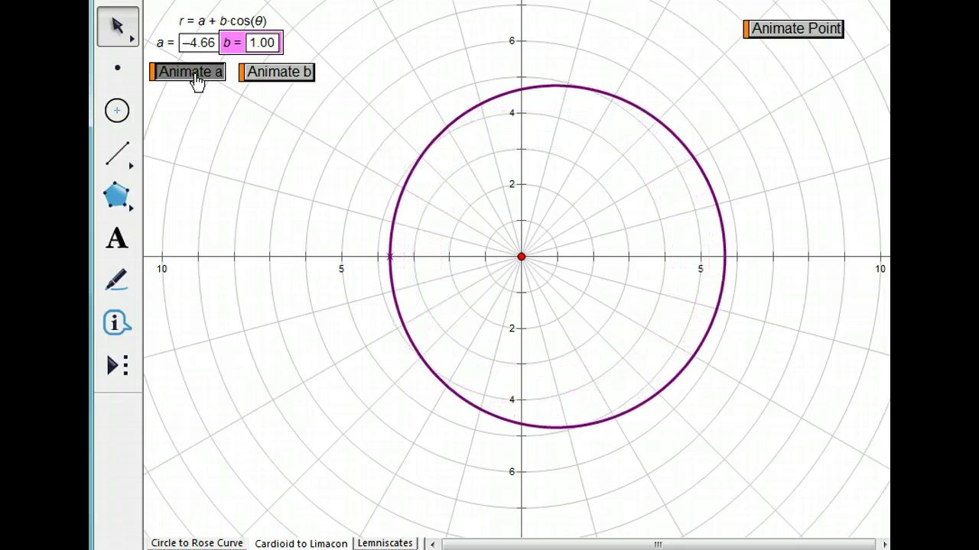
left_click(195, 76)
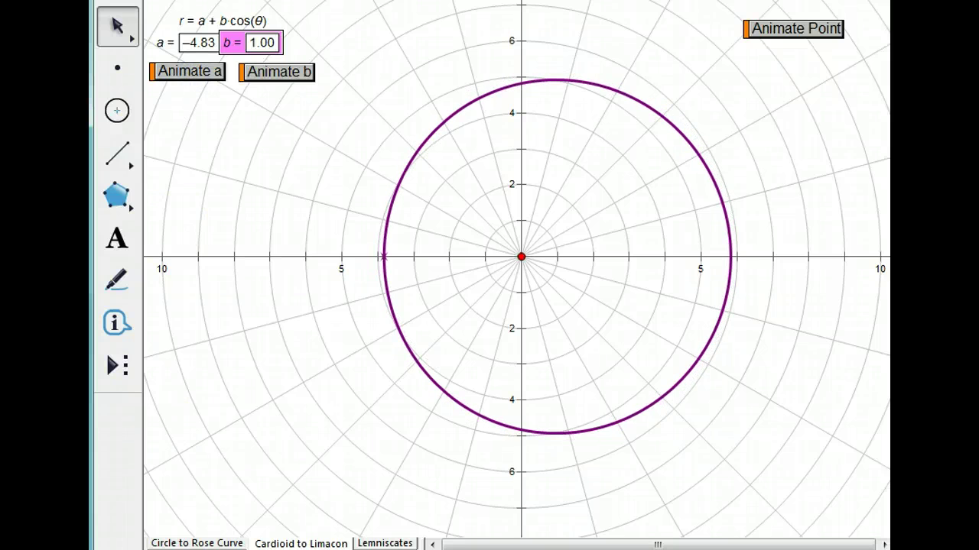
left_click(185, 42)
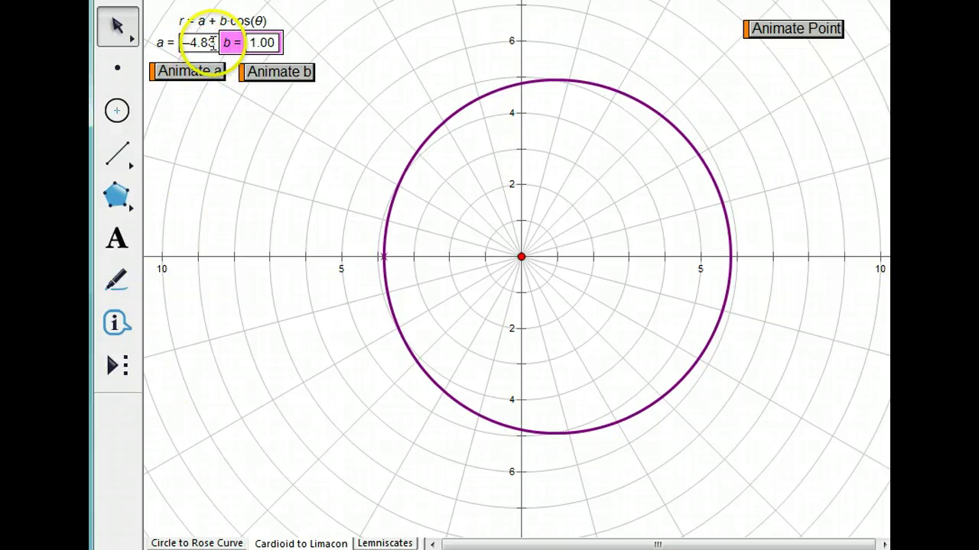
Set a to 1.00 for a cardioid, then animate b and stop it near 1.33.
left_click_drag(203, 43, 212, 43)
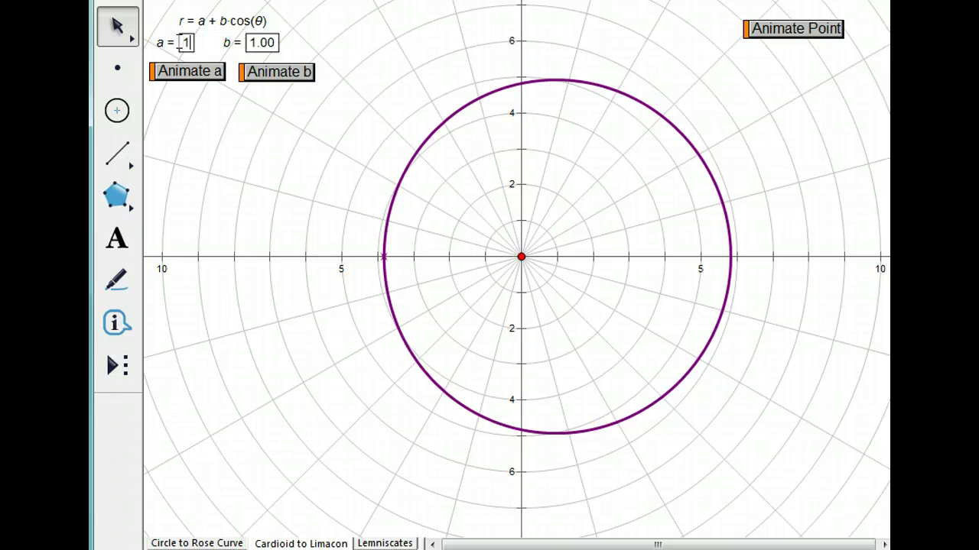
key("Return")
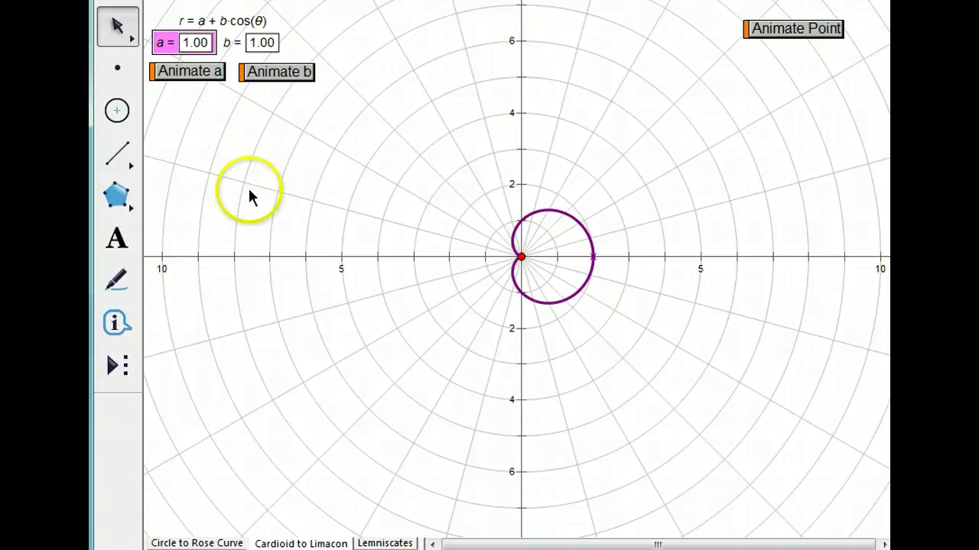
left_click(282, 73)
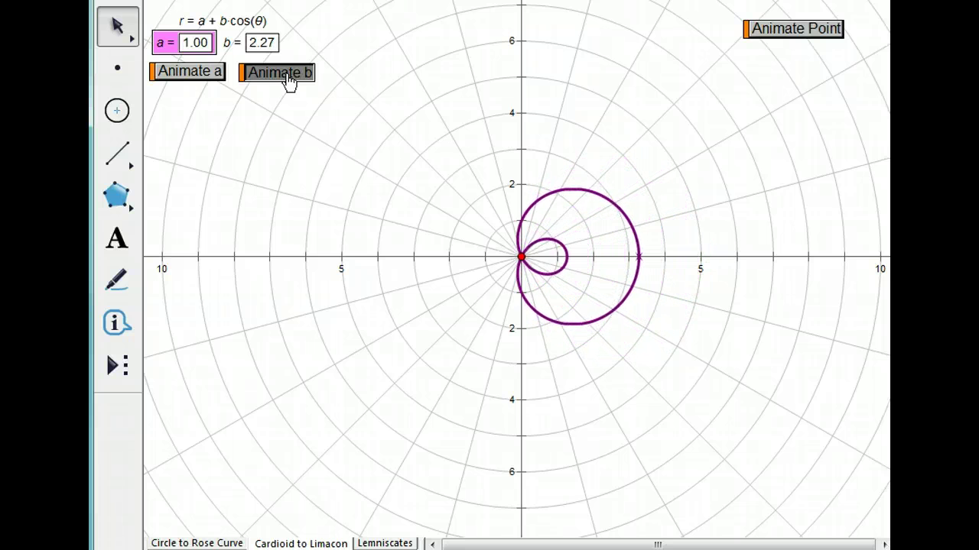
left_click(288, 75)
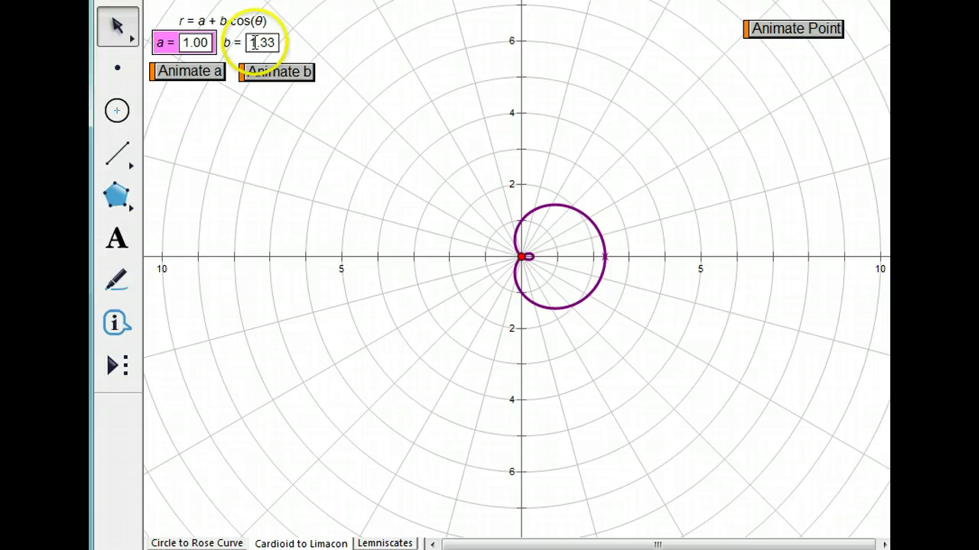
left_click(236, 111)
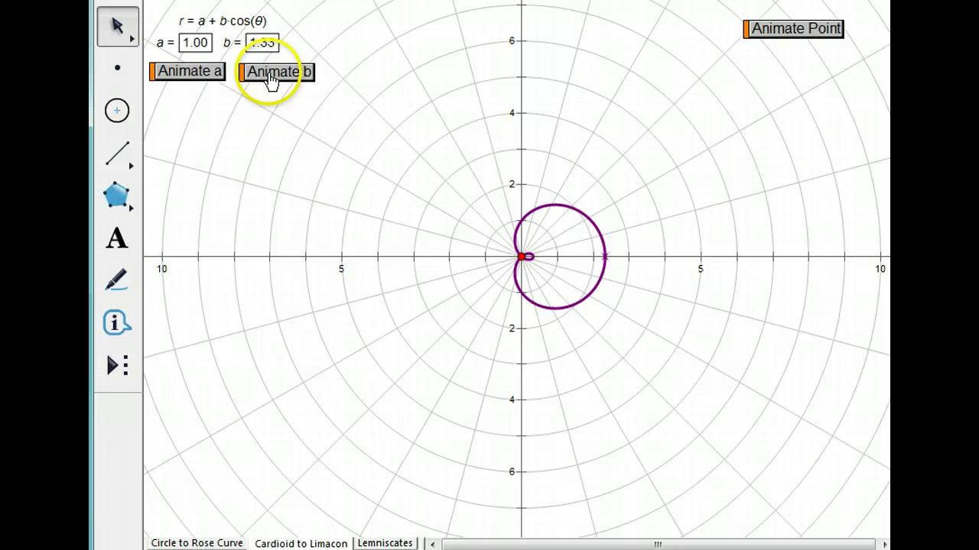
left_click(280, 46)
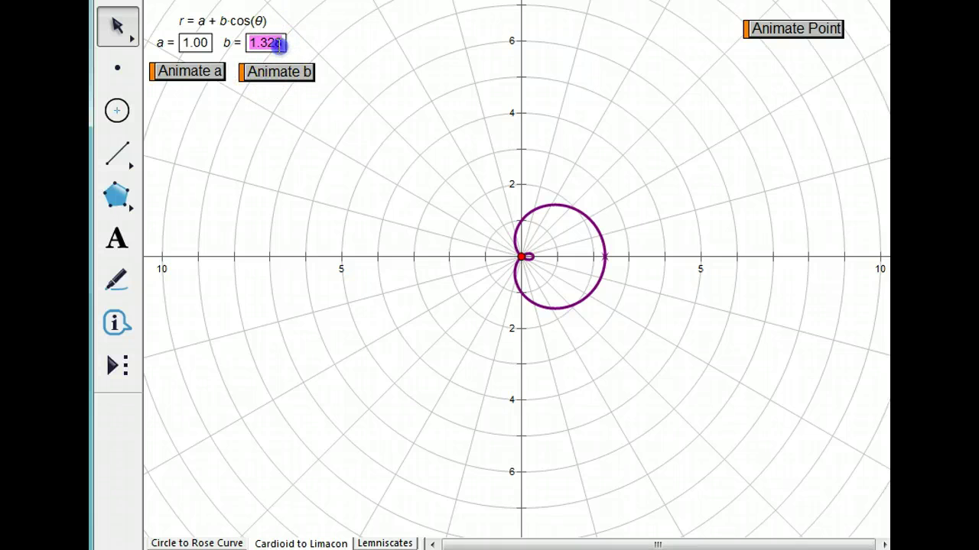
Set b to 2.00 and a to 2.00.
type("2")
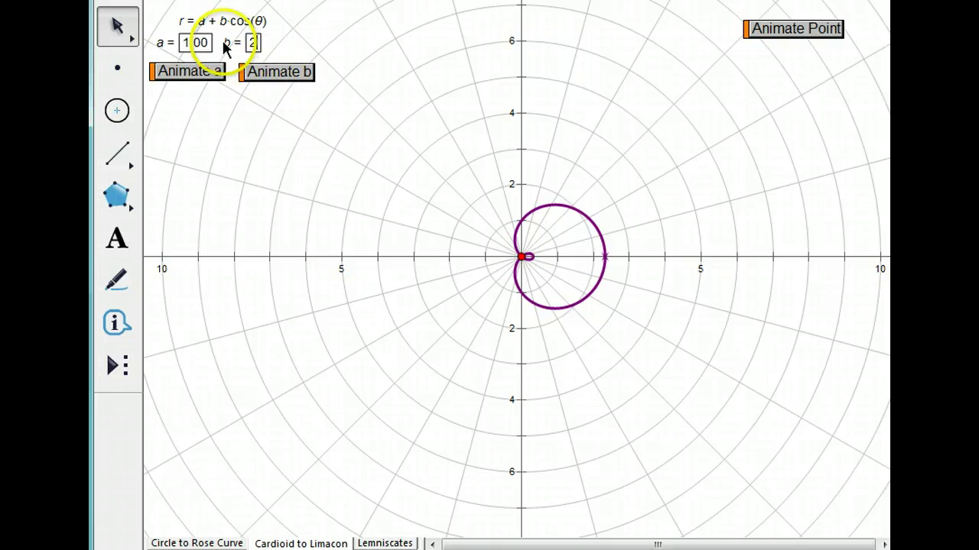
left_click(207, 44)
double_click(208, 42)
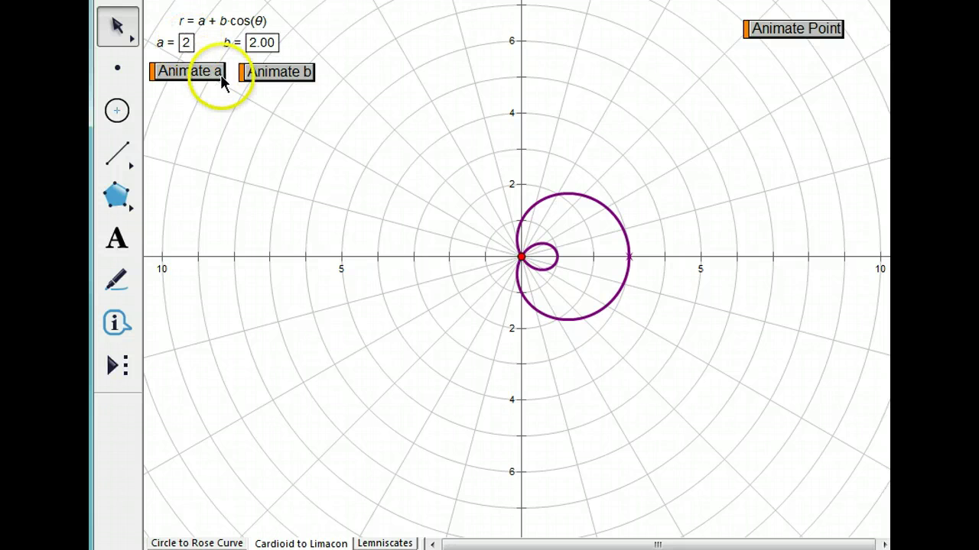
key("Return")
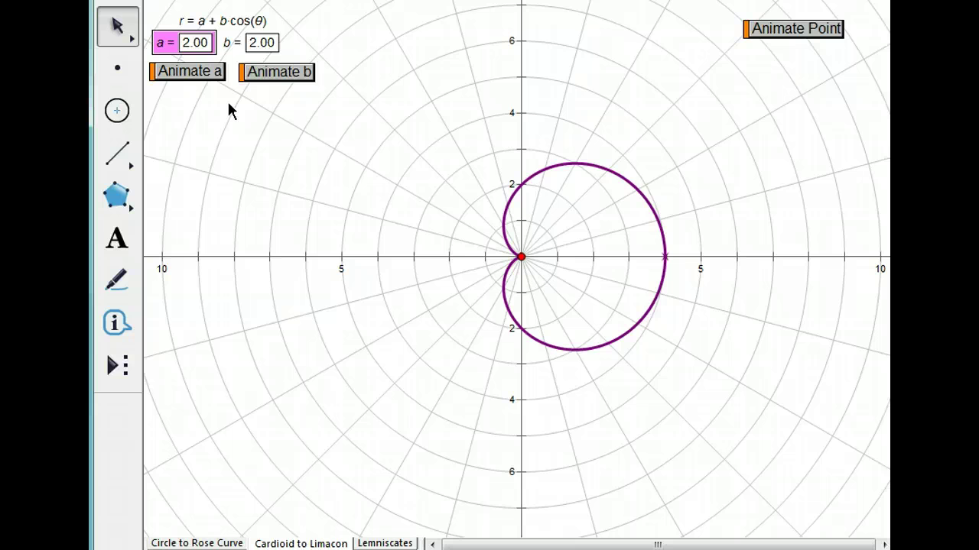
Change a to 1, then to 3.00, giving a dimpled limaçon with no inner loop.
double_click(184, 43)
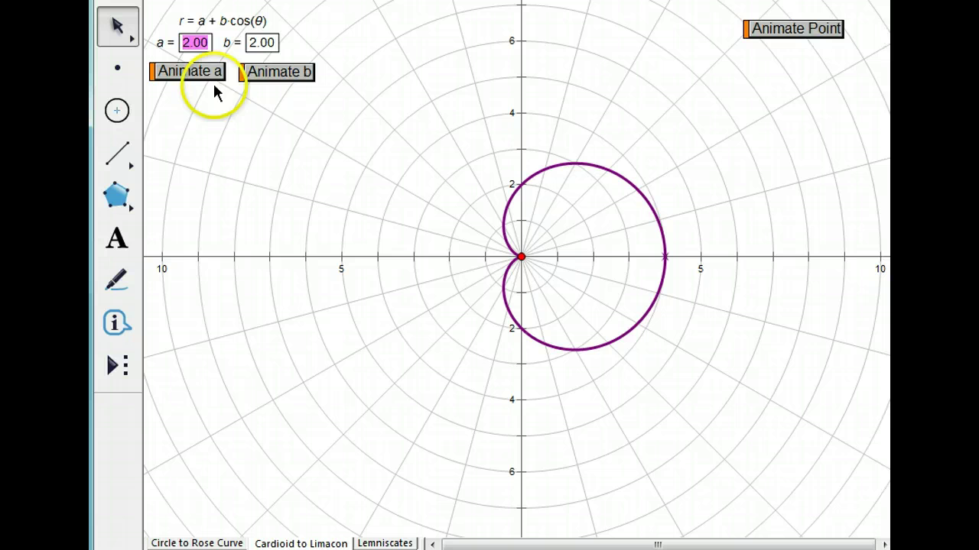
type("1")
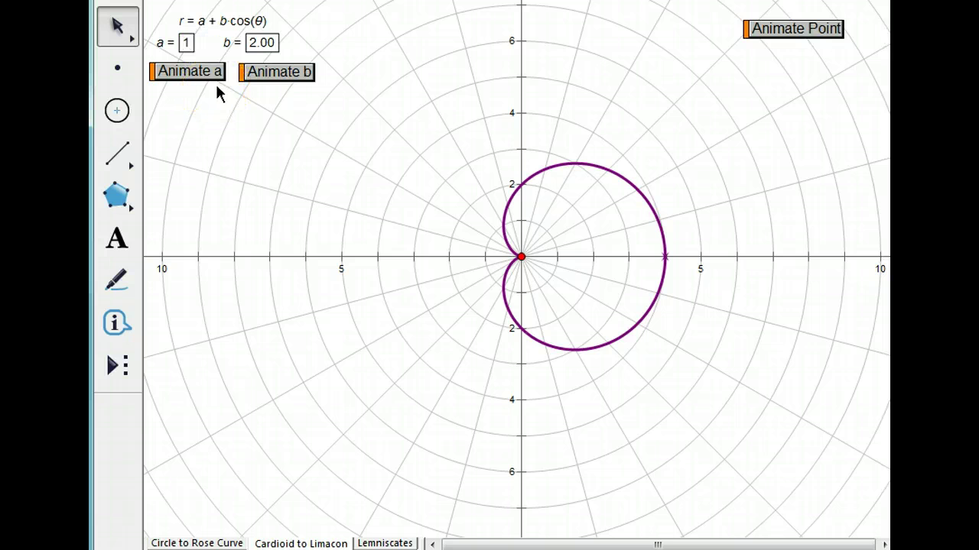
left_click(191, 43)
type("3")
left_click(216, 134)
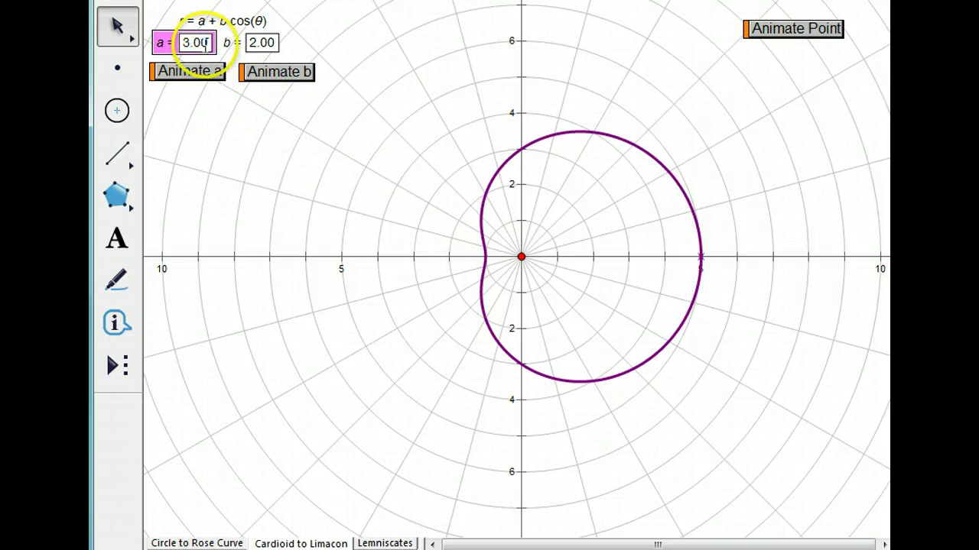
Animate b up from 2.00, pausing once, and stop it at 4.75 for a large inner loop.
left_click(279, 75)
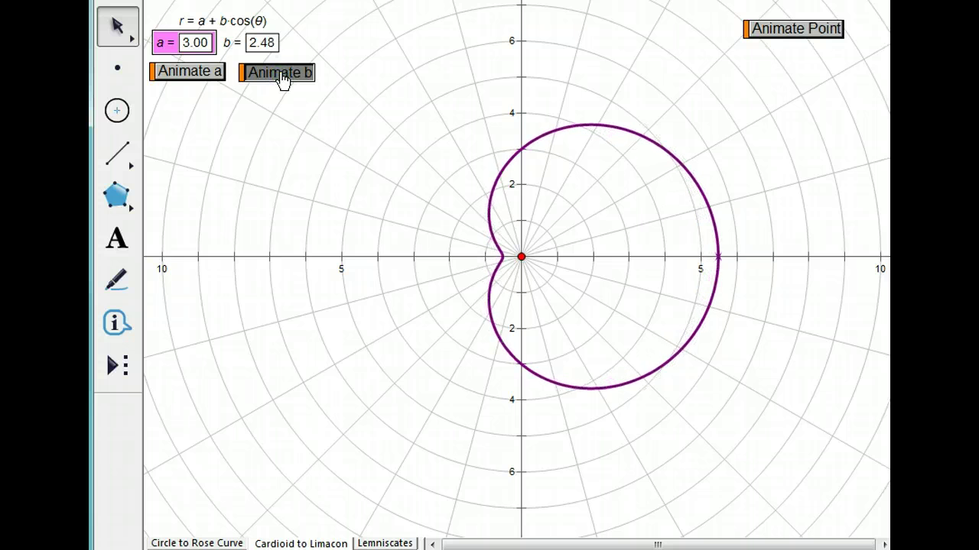
left_click(281, 74)
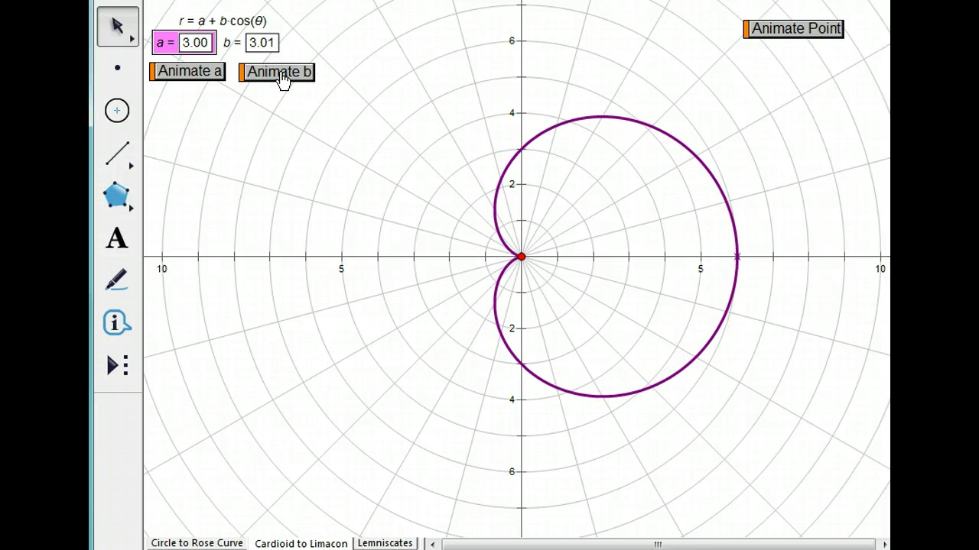
left_click(280, 73)
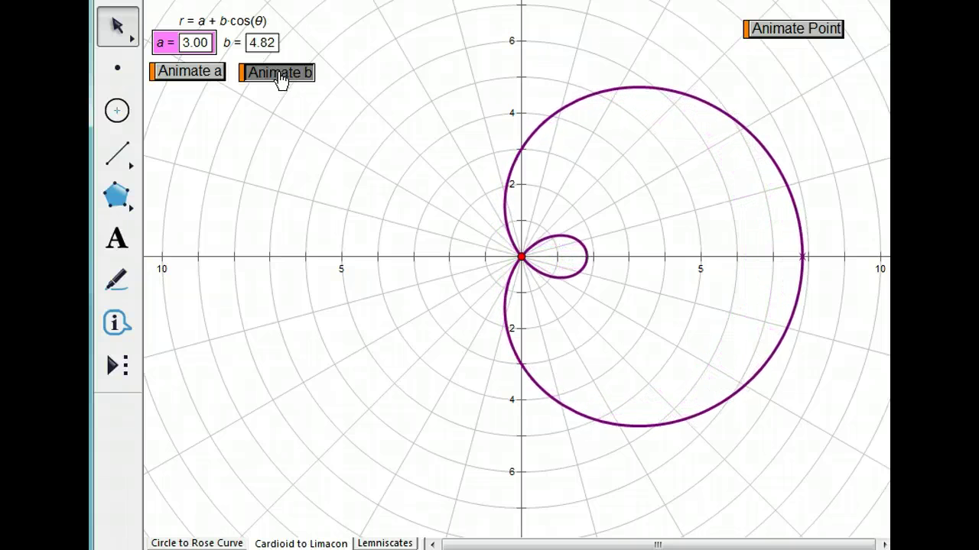
left_click(280, 74)
left_click(275, 310)
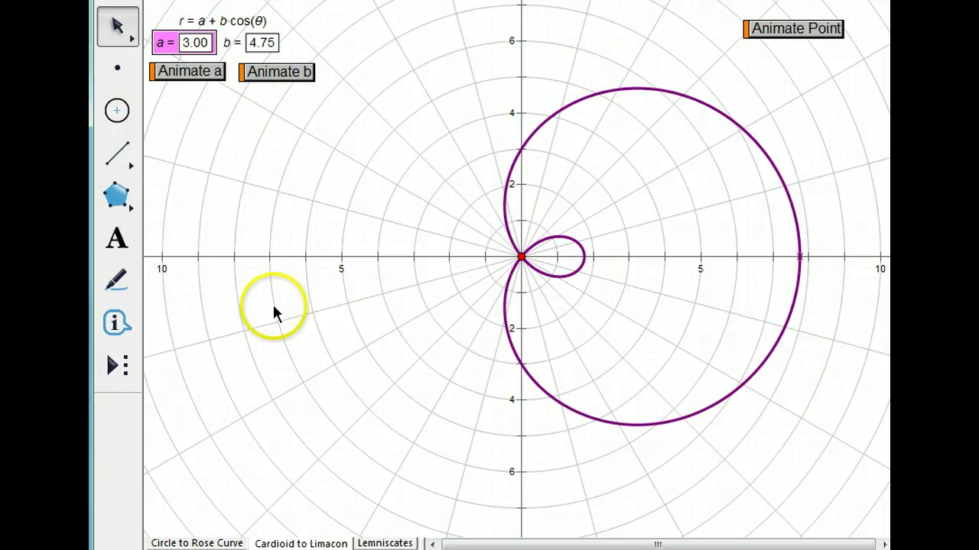
On the Lemniscates page, animate a from 1.00 and stop it at 3.00.
left_click(385, 543)
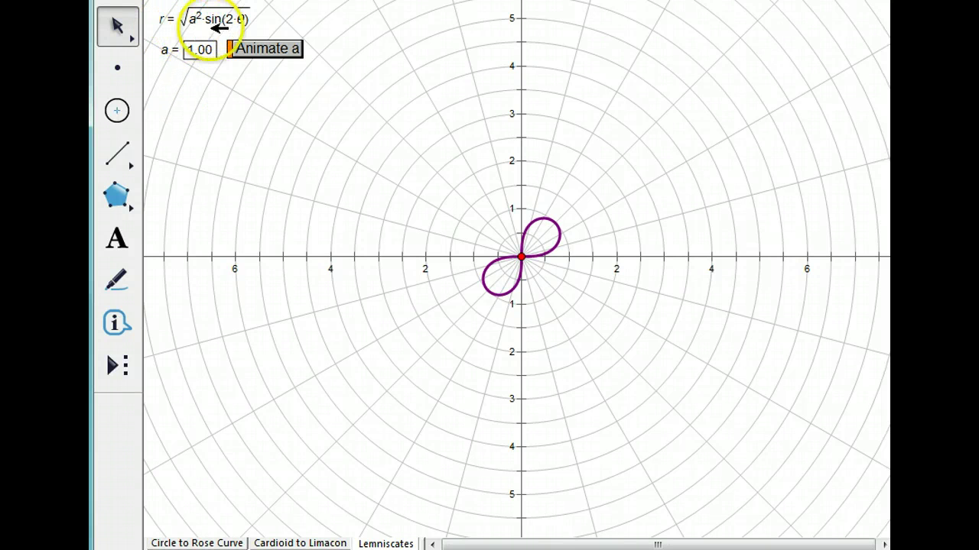
left_click(257, 54)
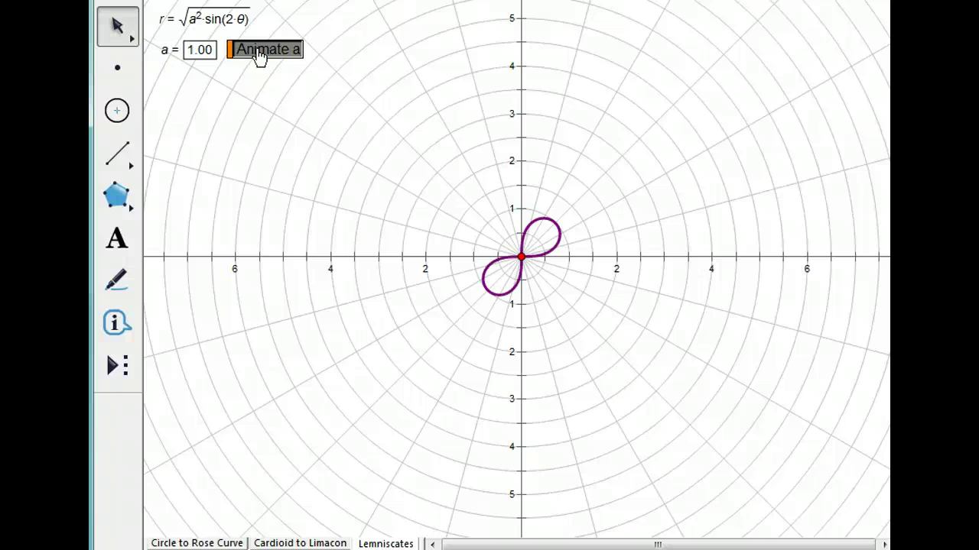
left_click(260, 54)
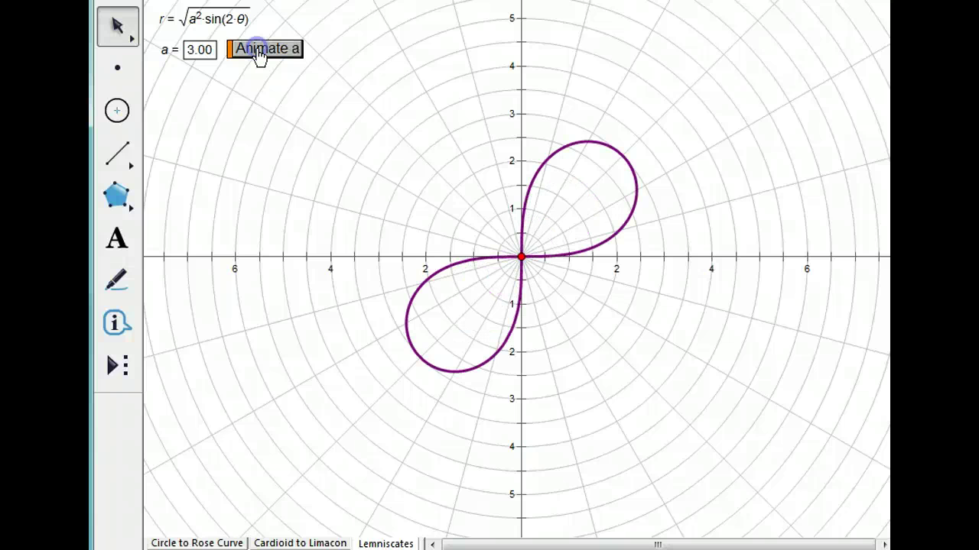
left_click(200, 544)
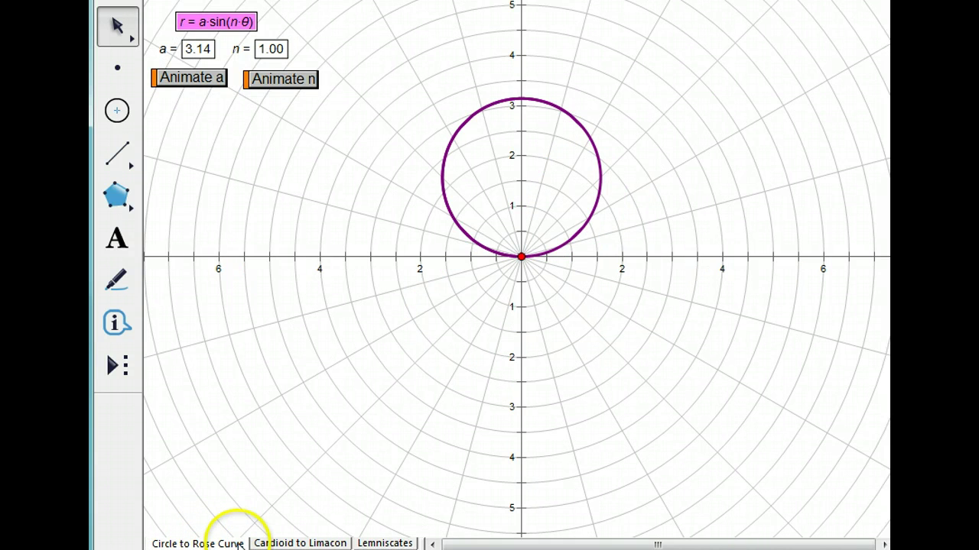
left_click(280, 543)
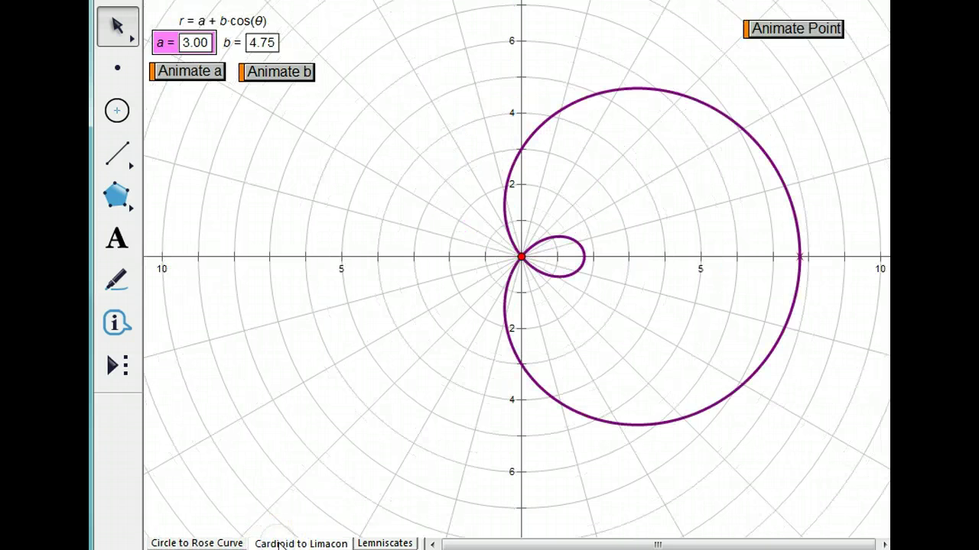
left_click(380, 544)
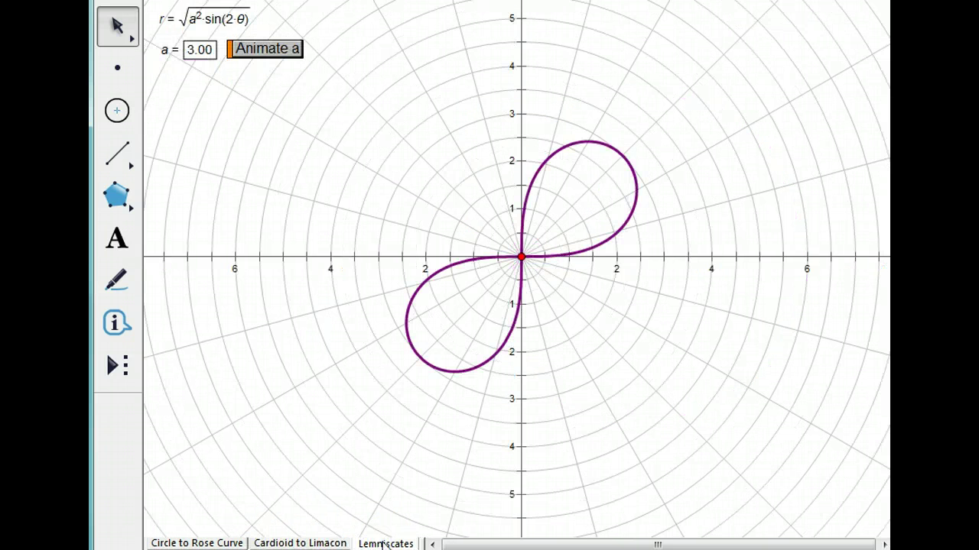